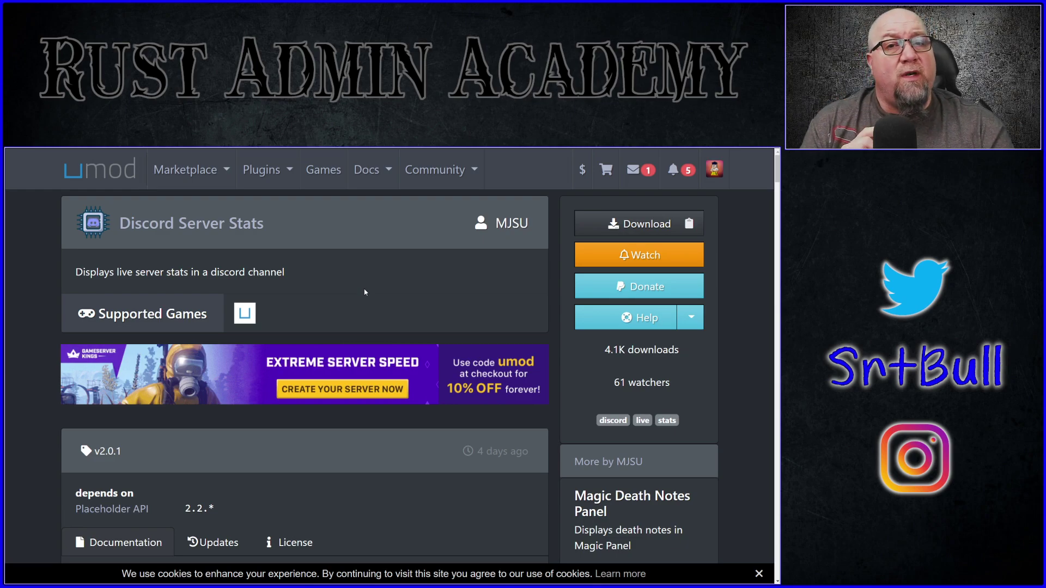
Step: Glance at uMod's Placeholder API page, then go back to the Discord Server Stats plugin page
{"action": "key", "text": "alt+Left"}
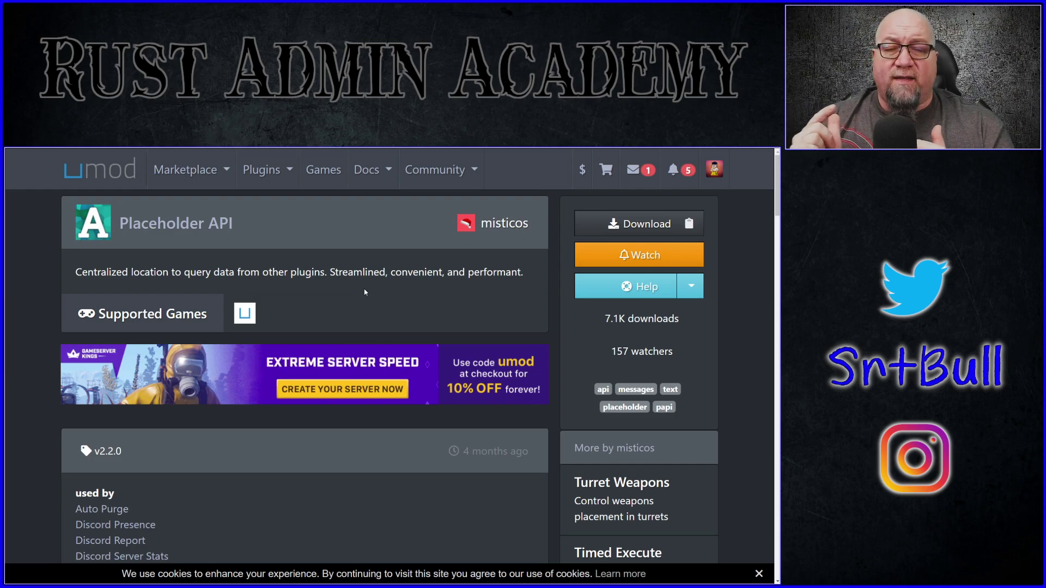
{"action": "key", "text": "alt+Right"}
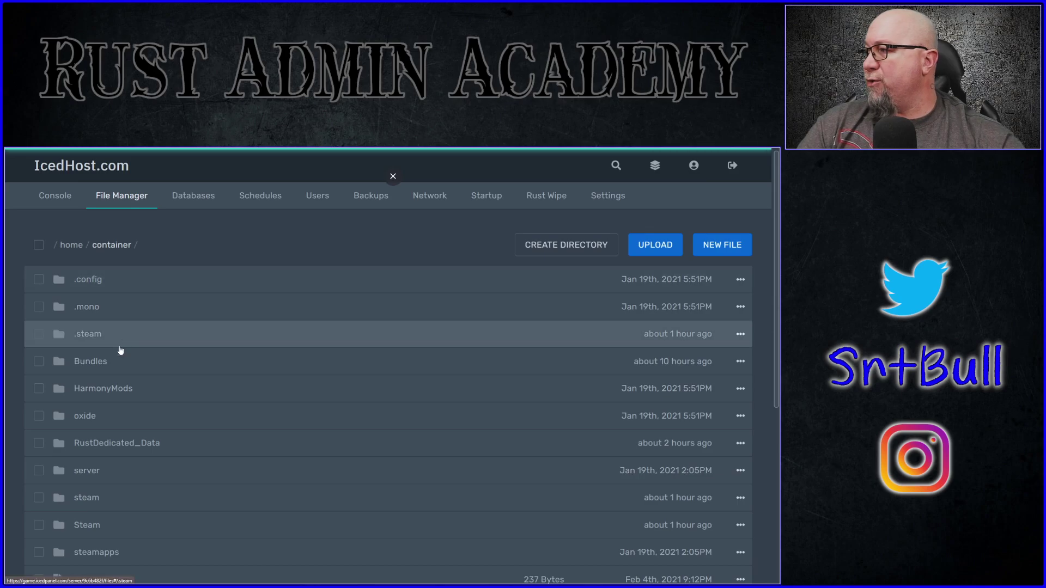
Step: Browse oxide > plugins, then note the console's Placeholder API load lines and missing-webhook-URL warning
{"action": "left_click", "coordinate": [87, 420]}
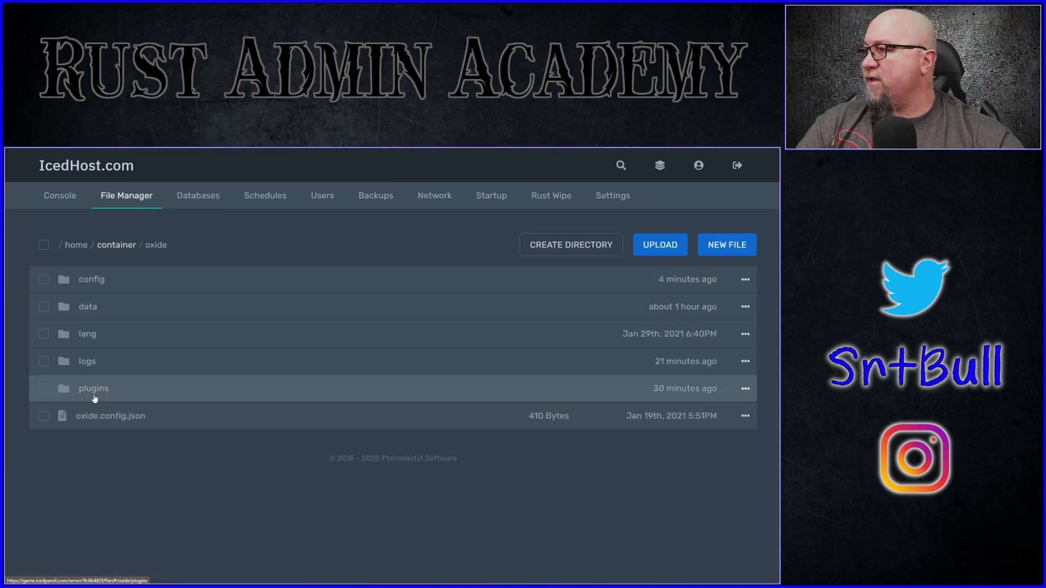
{"action": "left_click", "coordinate": [93, 390]}
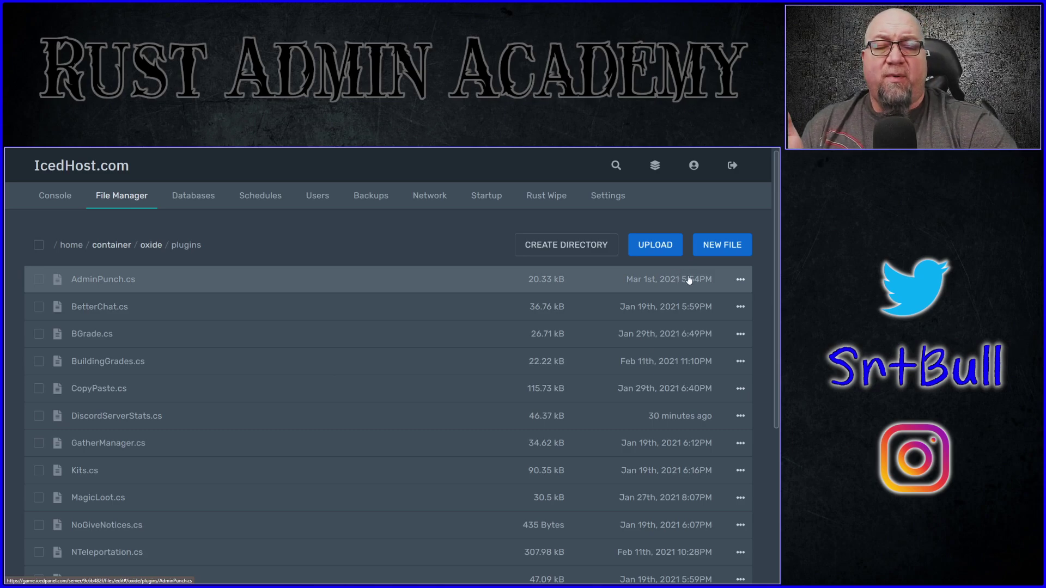
{"action": "left_click", "coordinate": [718, 281]}
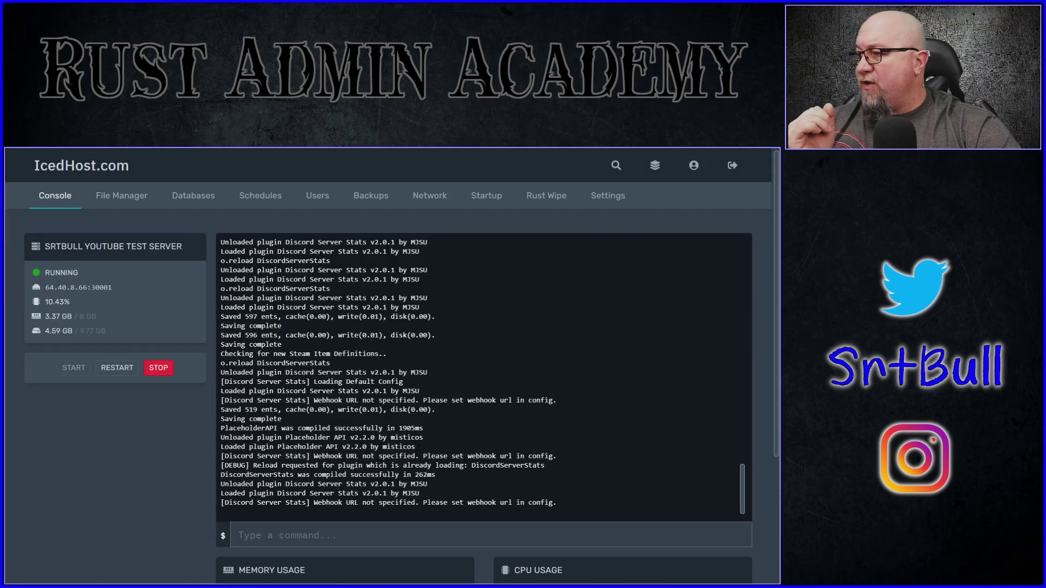
{"action": "left_click_drag", "start_coordinate": [420, 447], "coordinate": [214, 444]}
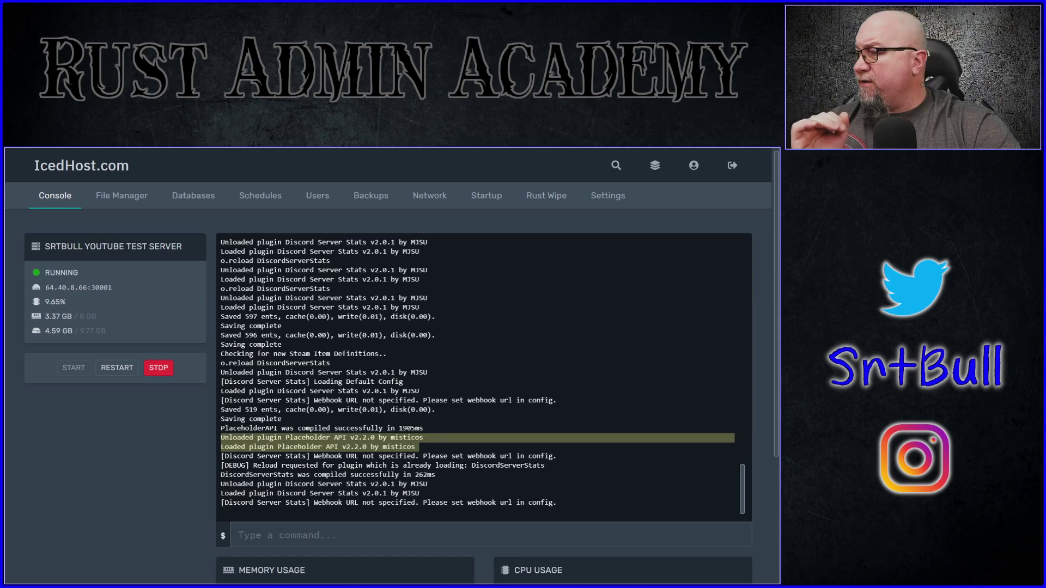
{"action": "left_click_drag", "start_coordinate": [553, 502], "coordinate": [219, 503]}
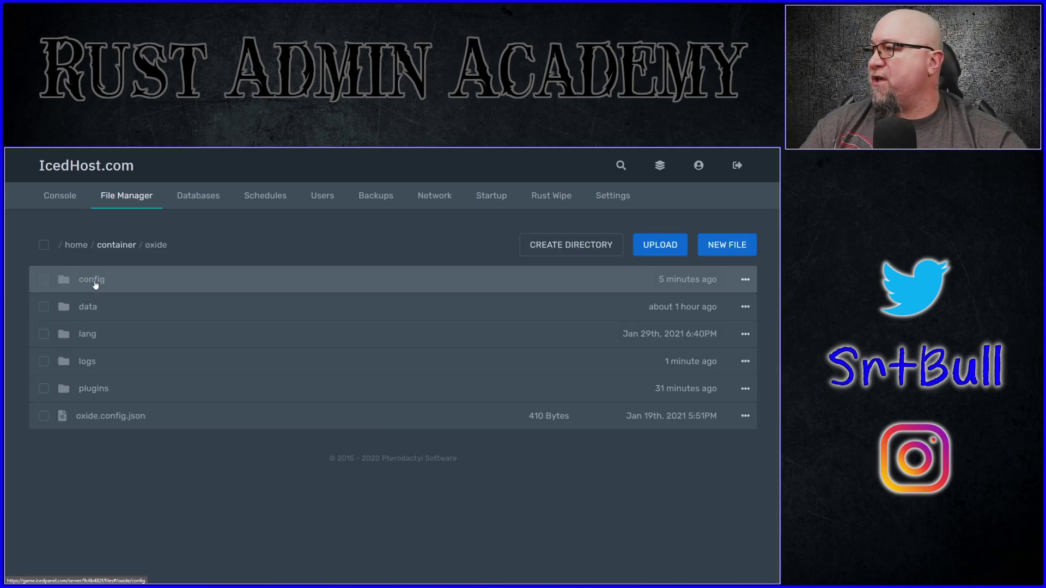
Step: Open config/DiscordServerStats.json and select its placeholder Discord Webhook URL value
{"action": "left_click", "coordinate": [94, 284]}
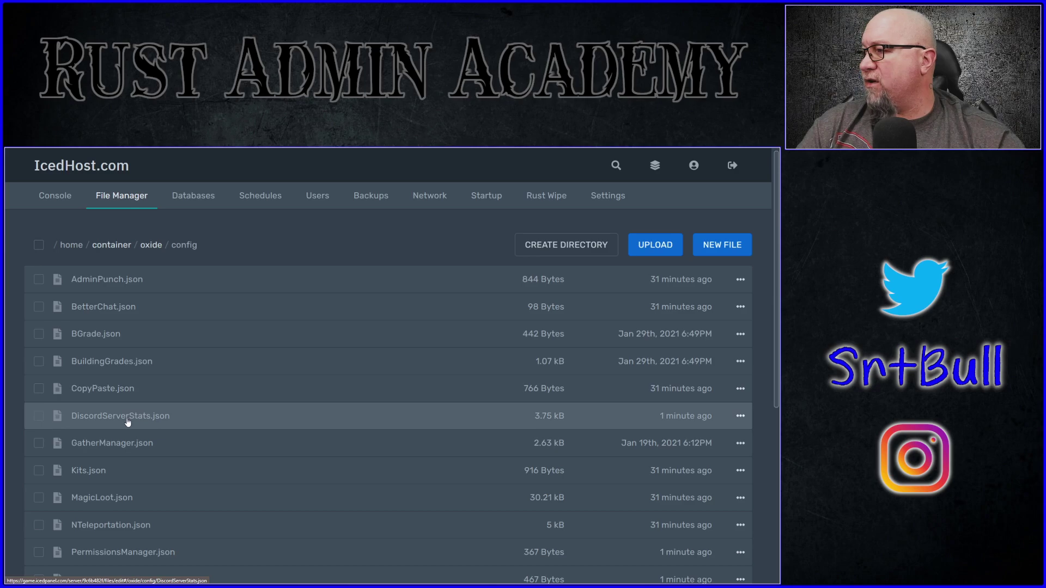
{"action": "left_click", "coordinate": [127, 420]}
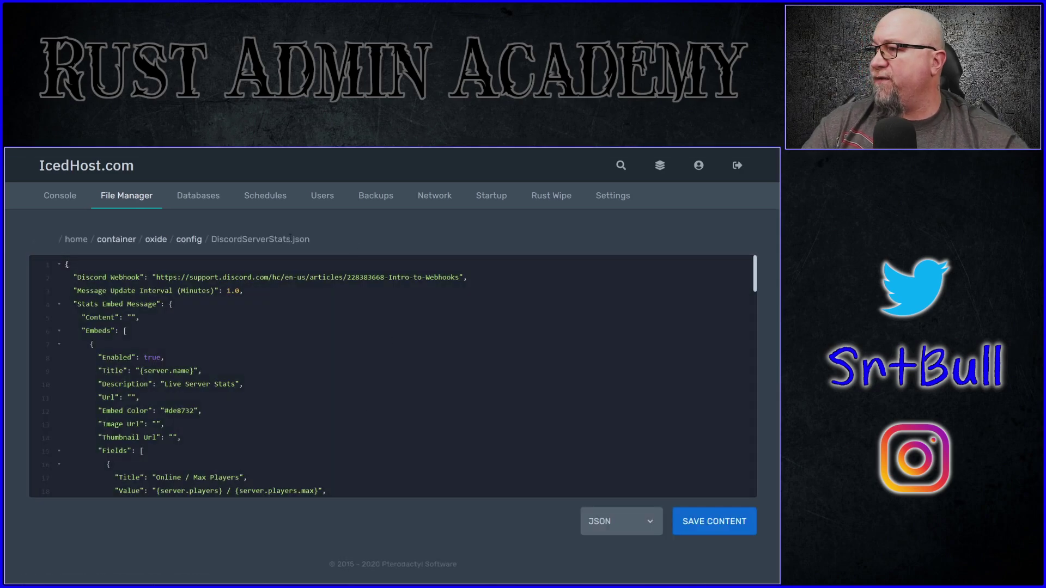
{"action": "left_click_drag", "start_coordinate": [461, 277], "coordinate": [156, 277]}
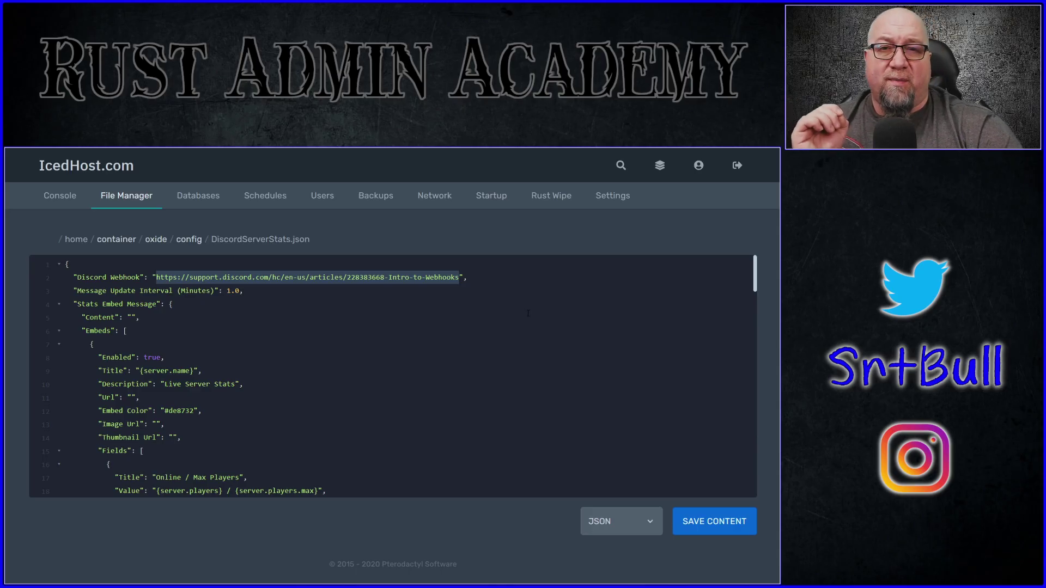
{"action": "key", "text": "alt+Tab"}
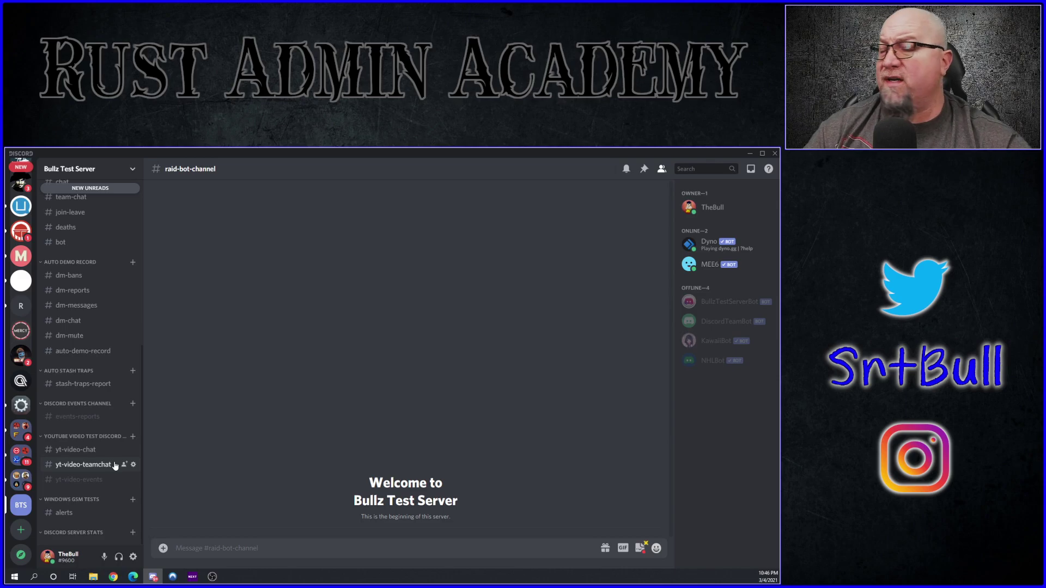
Step: Add a live-server-stats text channel to the Discord Server Stats category
{"action": "left_click", "coordinate": [133, 534]}
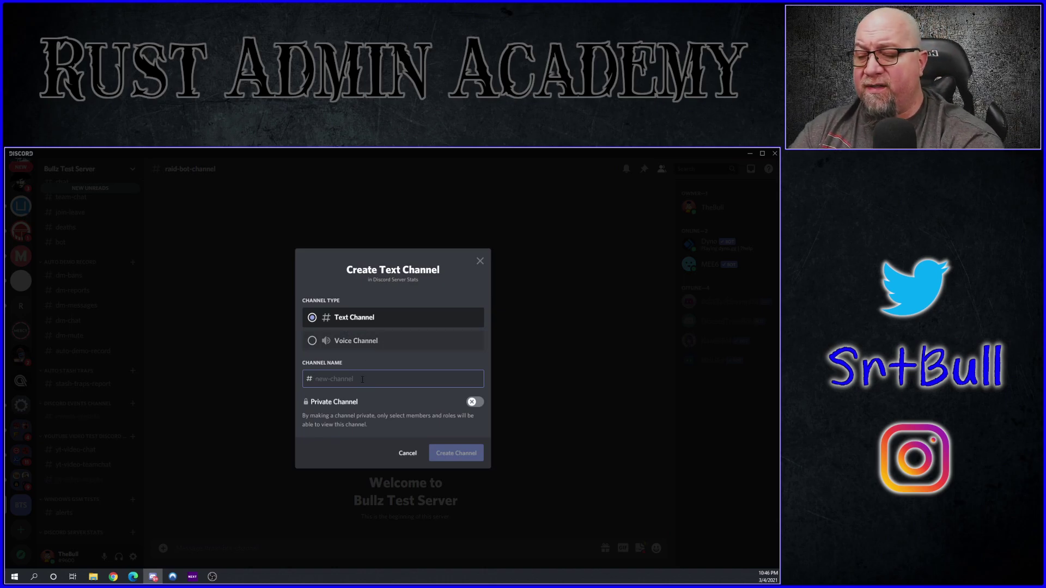
{"action": "type", "text": "live-server-stats"}
{"action": "key", "text": "Return"}
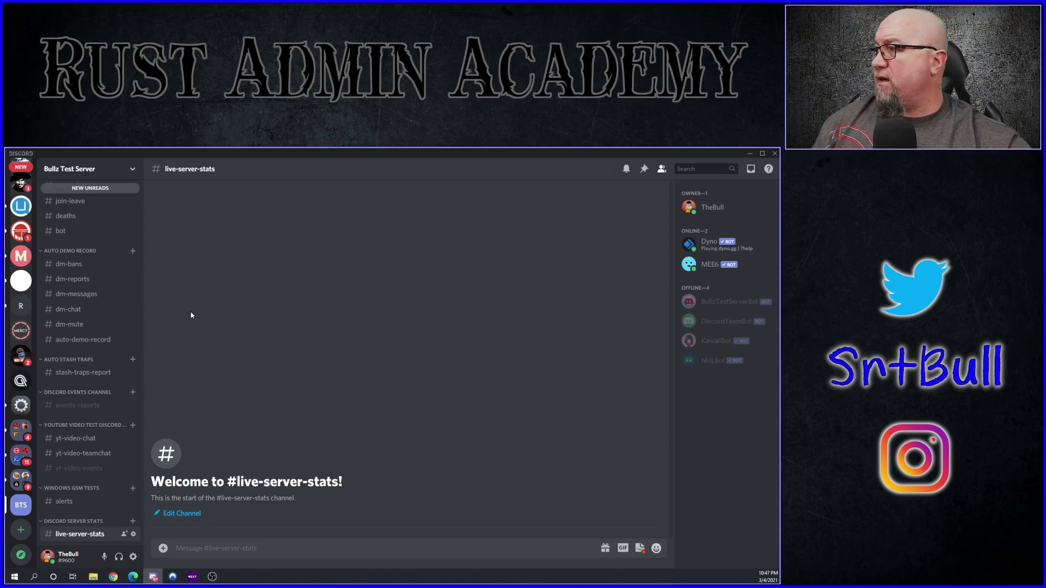
{"action": "scroll", "coordinate": [87, 531], "scroll_direction": "down", "scroll_amount": 1}
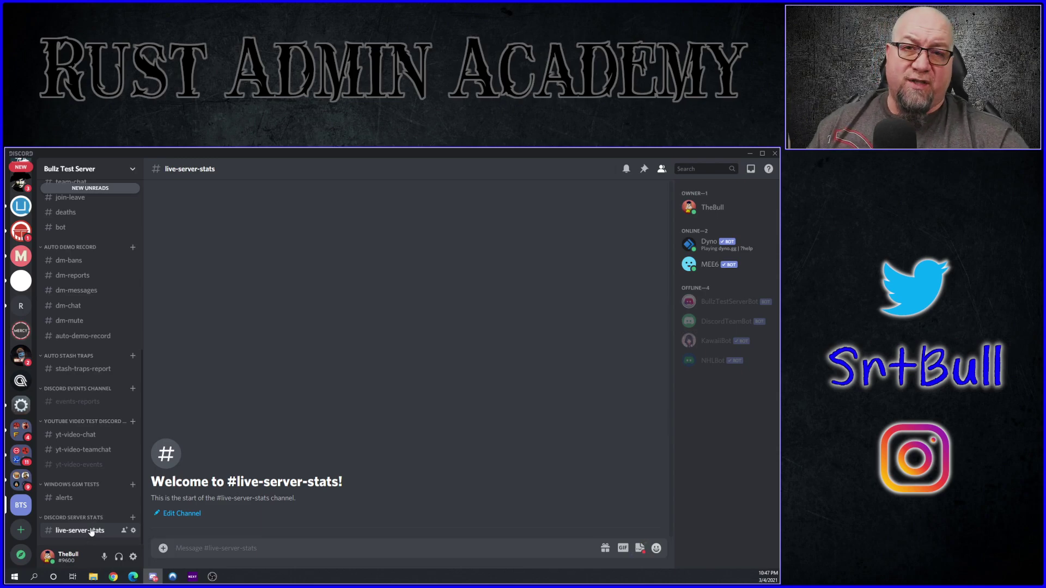
Step: Create a new webhook under Server Settings > Integrations, posting to #live-server-stats
{"action": "left_click", "coordinate": [132, 170]}
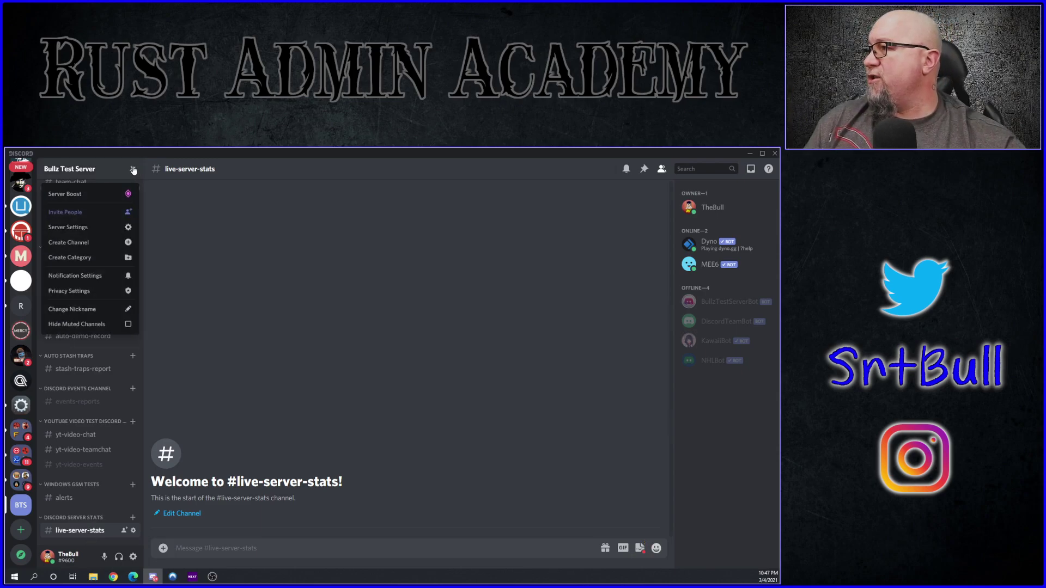
{"action": "left_click", "coordinate": [83, 229]}
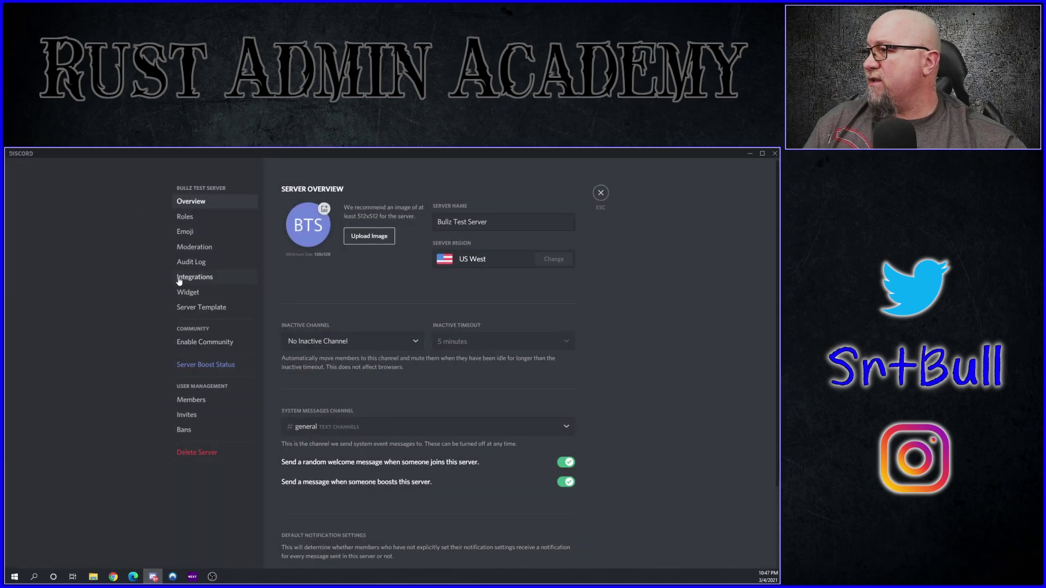
{"action": "left_click", "coordinate": [203, 279]}
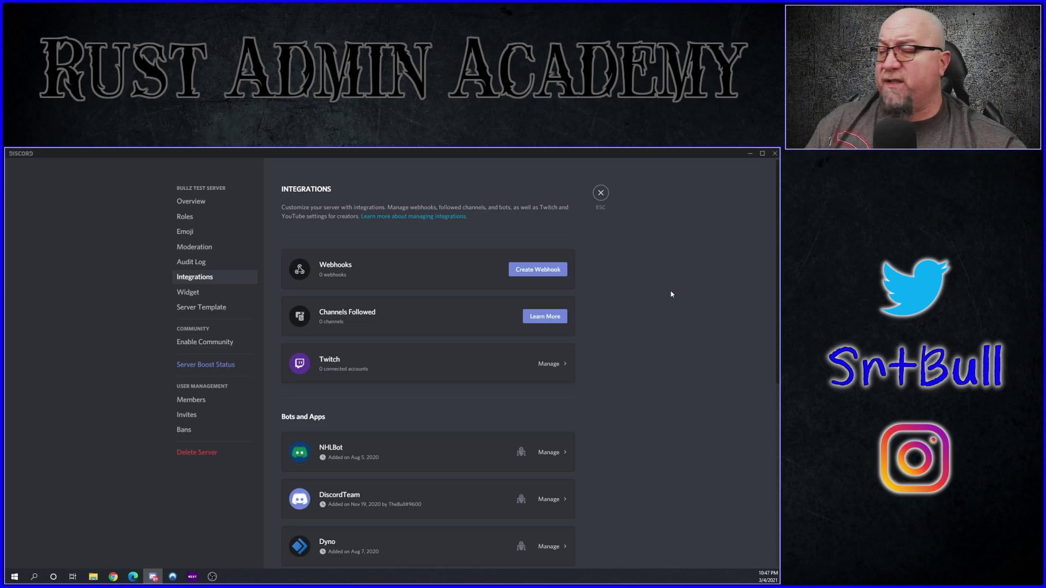
{"action": "left_click", "coordinate": [537, 269]}
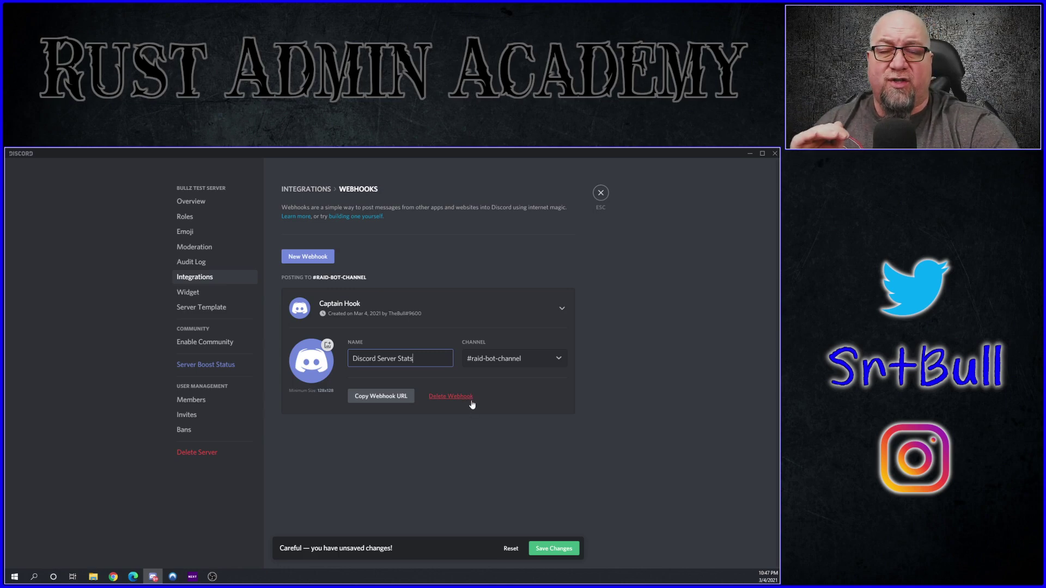
{"action": "left_click", "coordinate": [514, 358]}
{"action": "scroll", "coordinate": [511, 445], "scroll_direction": "down", "scroll_amount": 5}
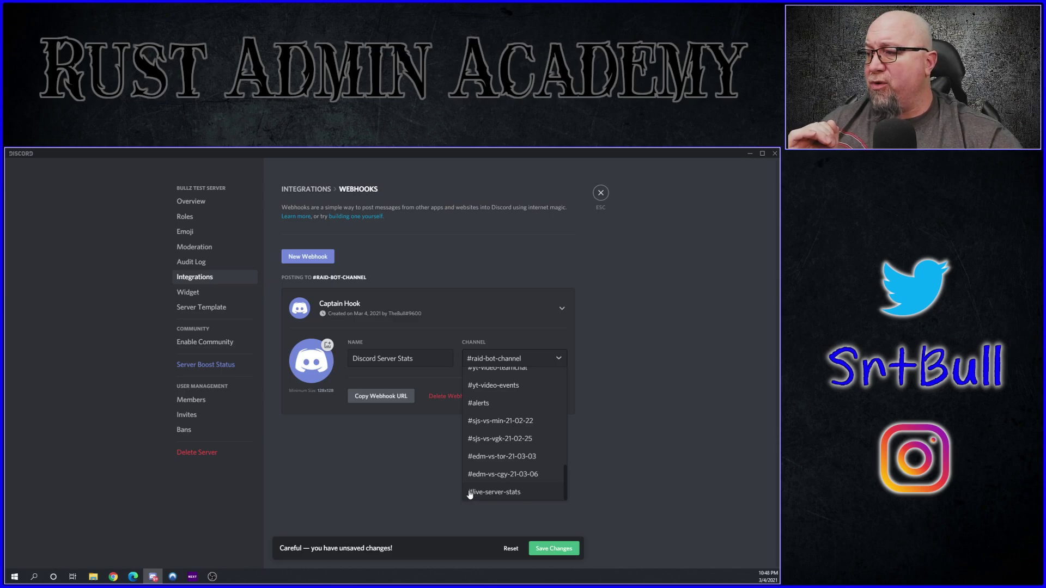
{"action": "left_click", "coordinate": [505, 493]}
Step: Give the webhook the plugin avatar, save it as Discord Server Stats, and copy its URL
{"action": "key", "text": "Return"}
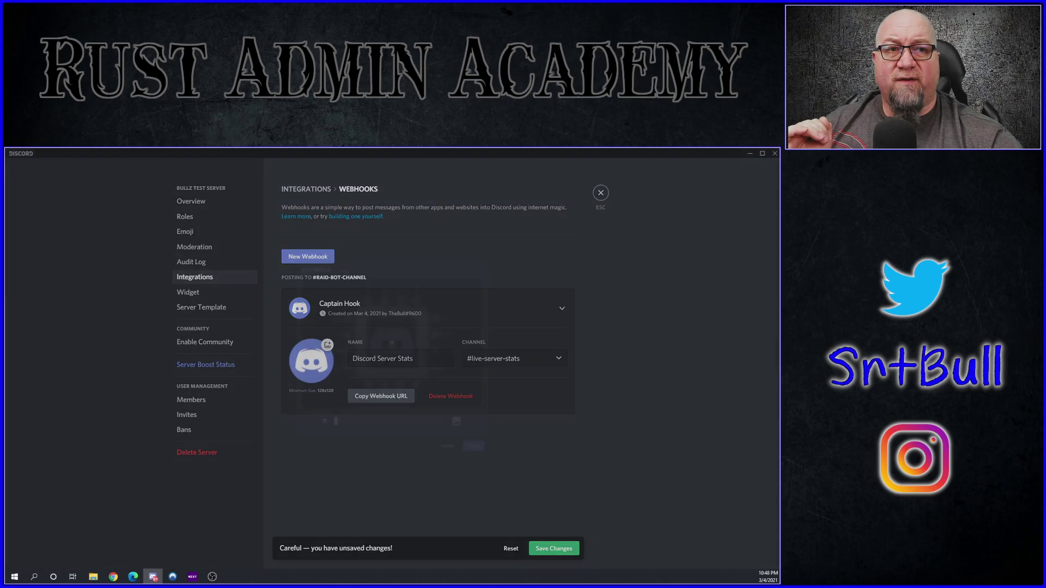
{"action": "key", "text": "Return"}
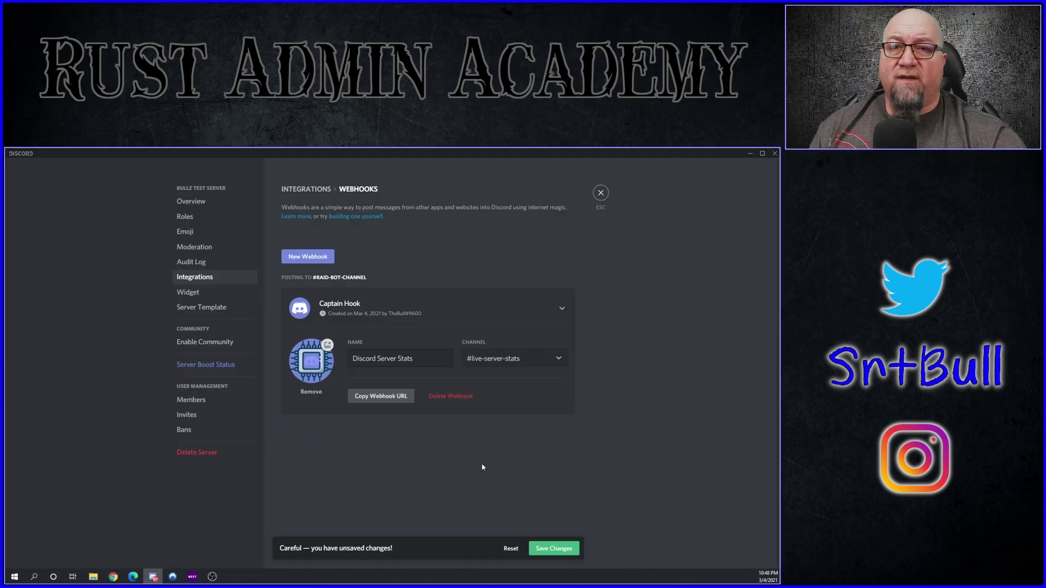
{"action": "key", "text": "alt+Tab"}
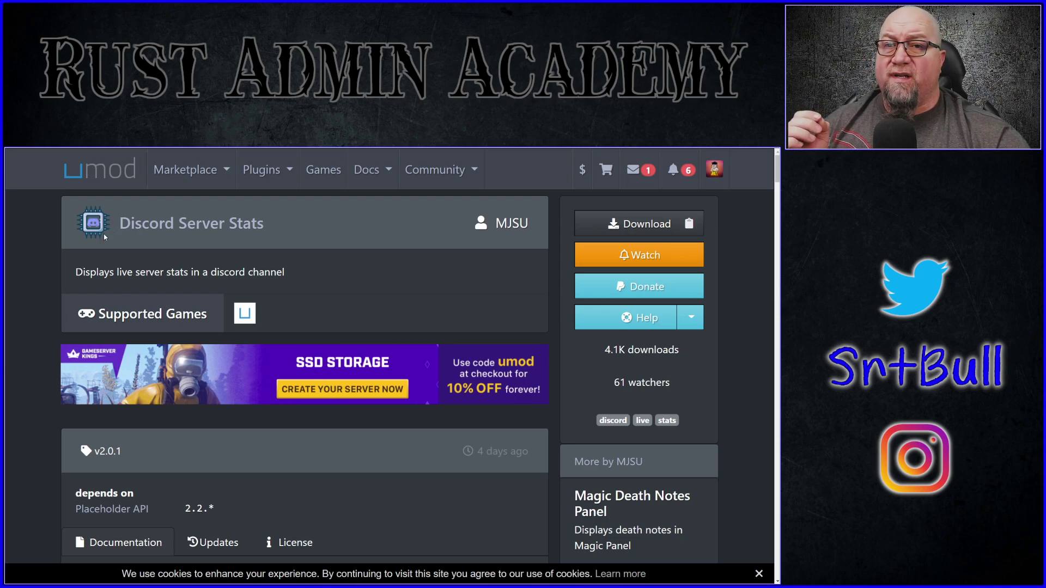
{"action": "key", "text": "alt+Tab"}
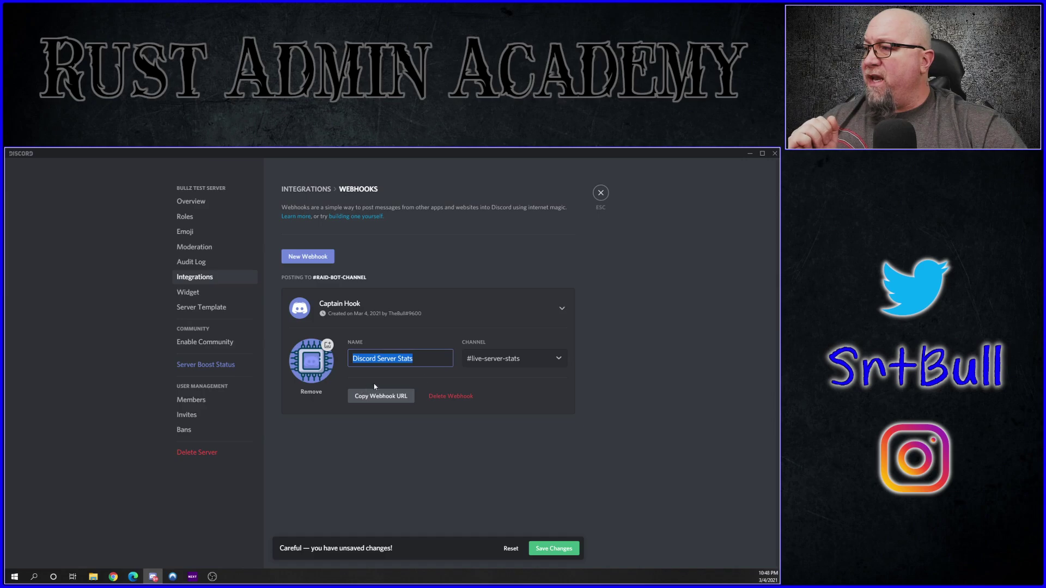
{"action": "left_click", "coordinate": [528, 359]}
{"action": "left_click", "coordinate": [538, 375]}
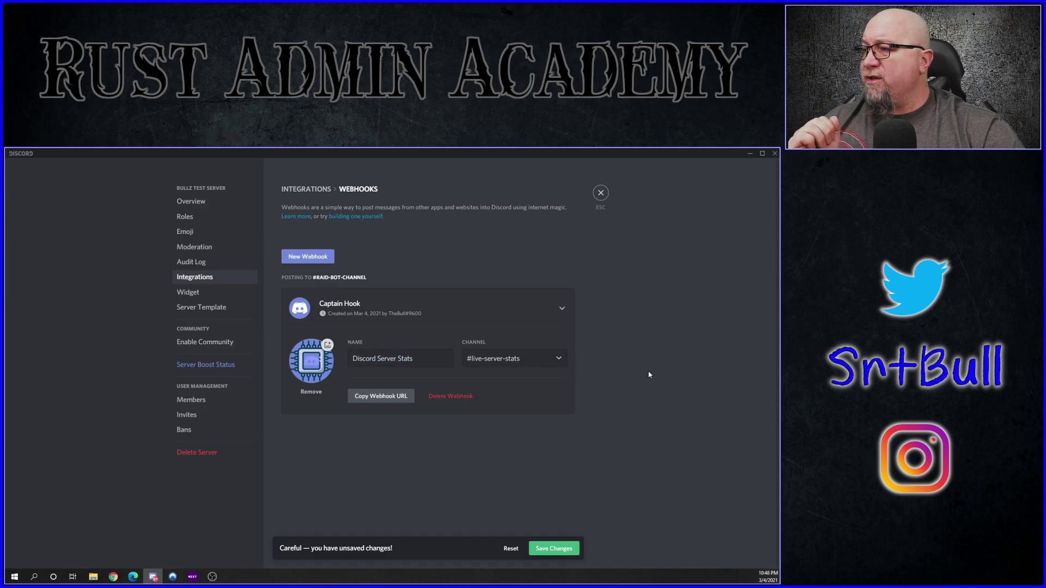
{"action": "left_click", "coordinate": [542, 550]}
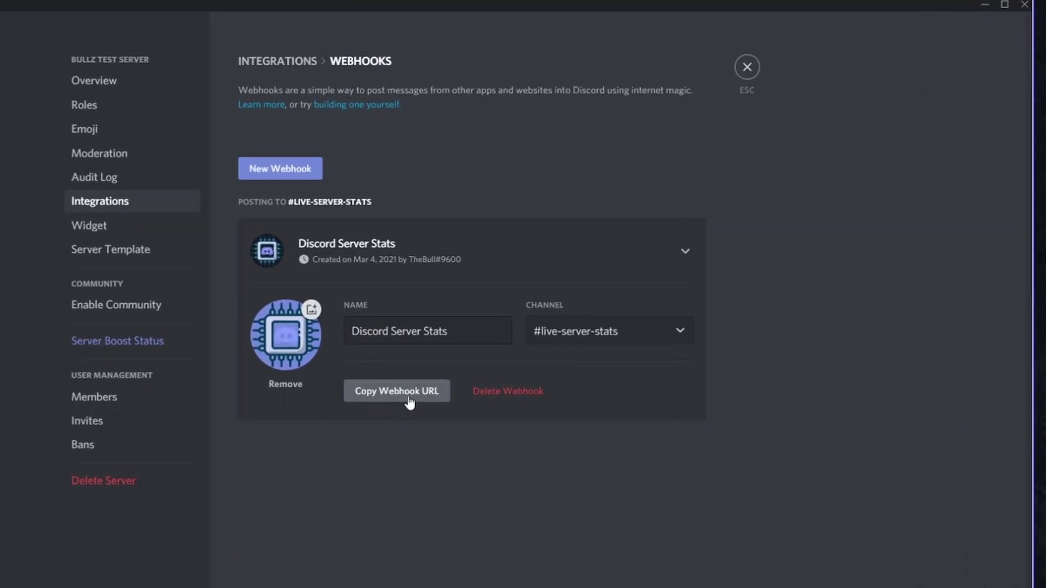
{"action": "left_click", "coordinate": [408, 393]}
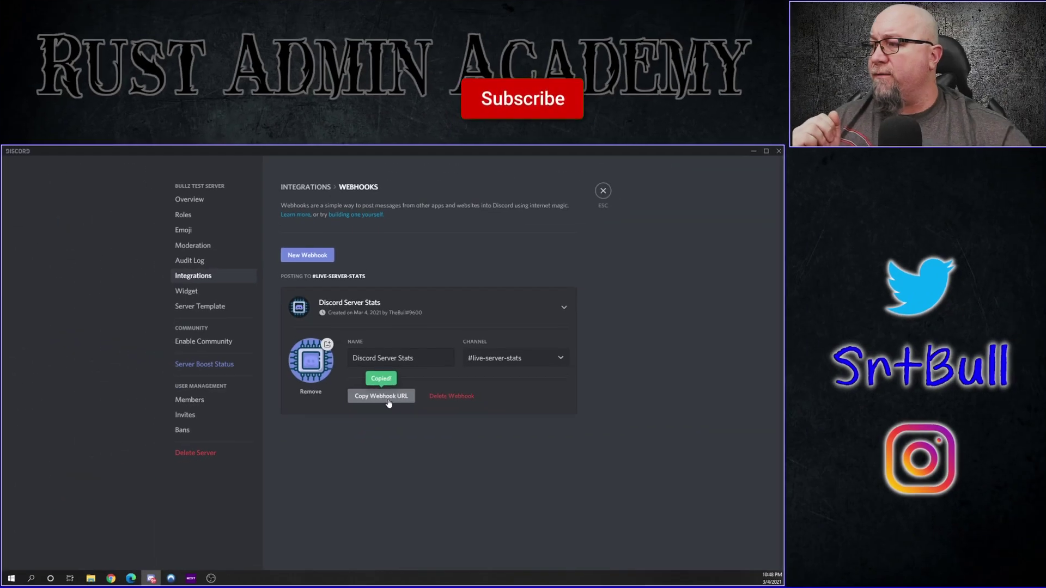
Step: Replace the line 2 placeholder in DiscordServerStats.json with the copied webhook URL and save
{"action": "left_click", "coordinate": [603, 191]}
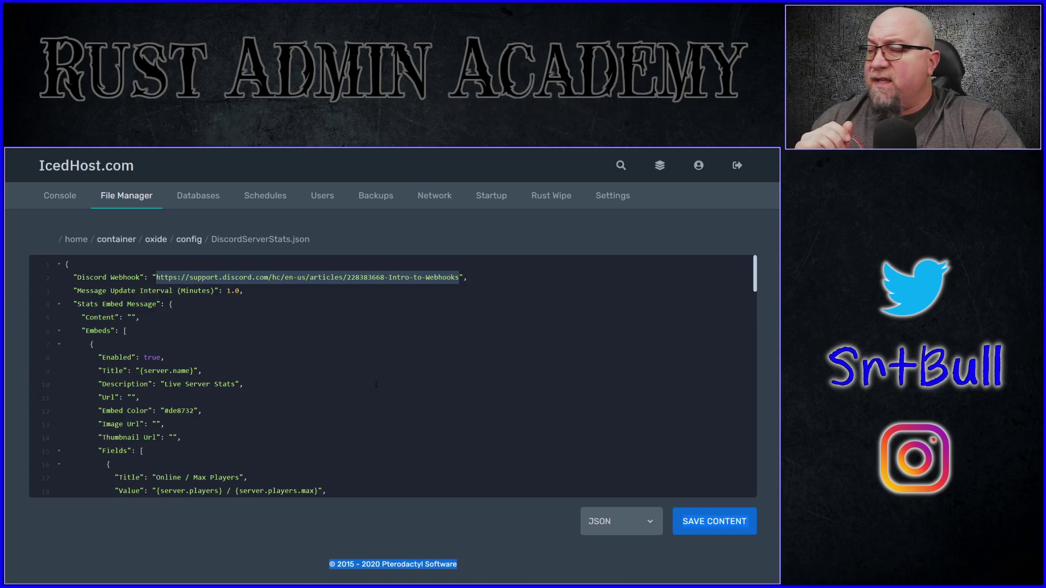
{"action": "left_click", "coordinate": [401, 277]}
{"action": "left_click_drag", "start_coordinate": [460, 277], "coordinate": [158, 279]}
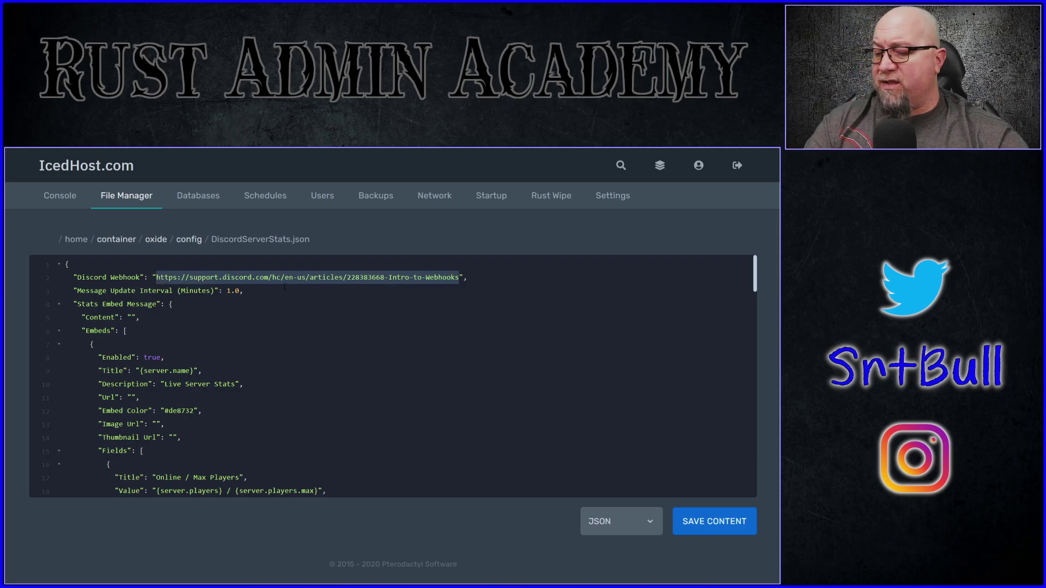
{"action": "key", "text": "ctrl+v"}
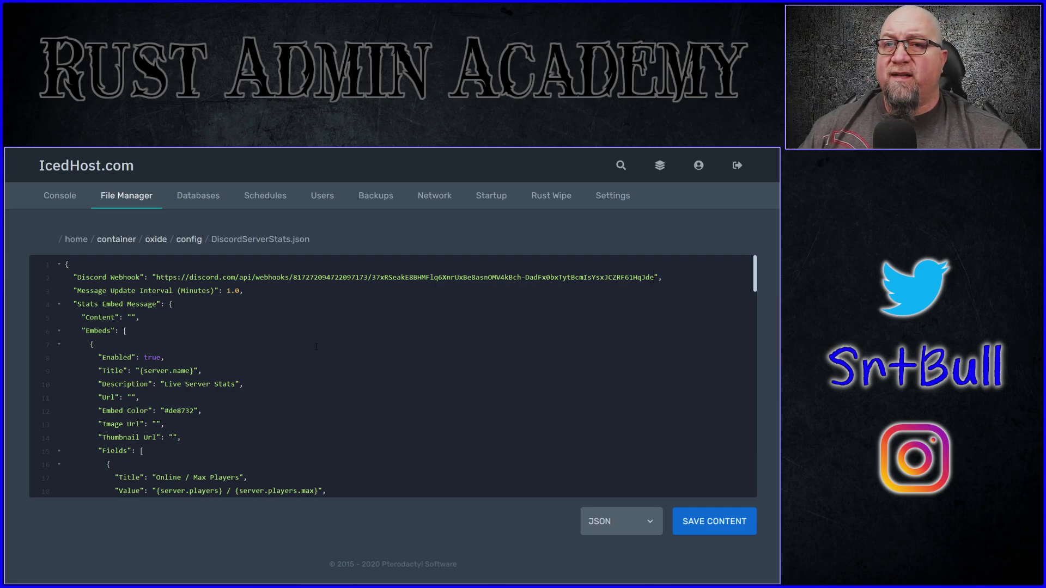
{"action": "left_click", "coordinate": [713, 523]}
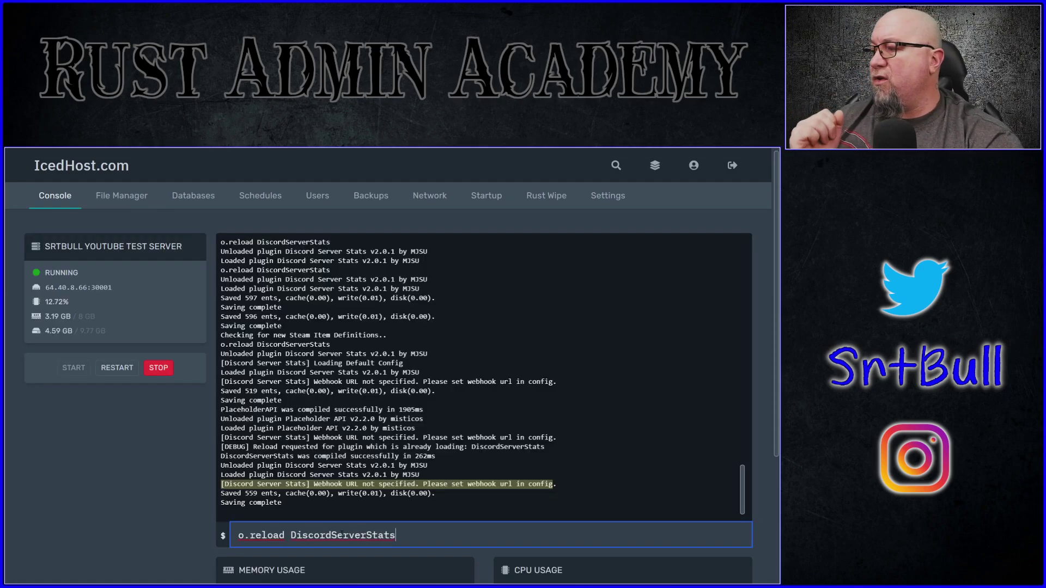
Step: Run o.reload DiscordServerStats and check #live-server-stats for the Live Server Stats embed
{"action": "key", "text": "Return"}
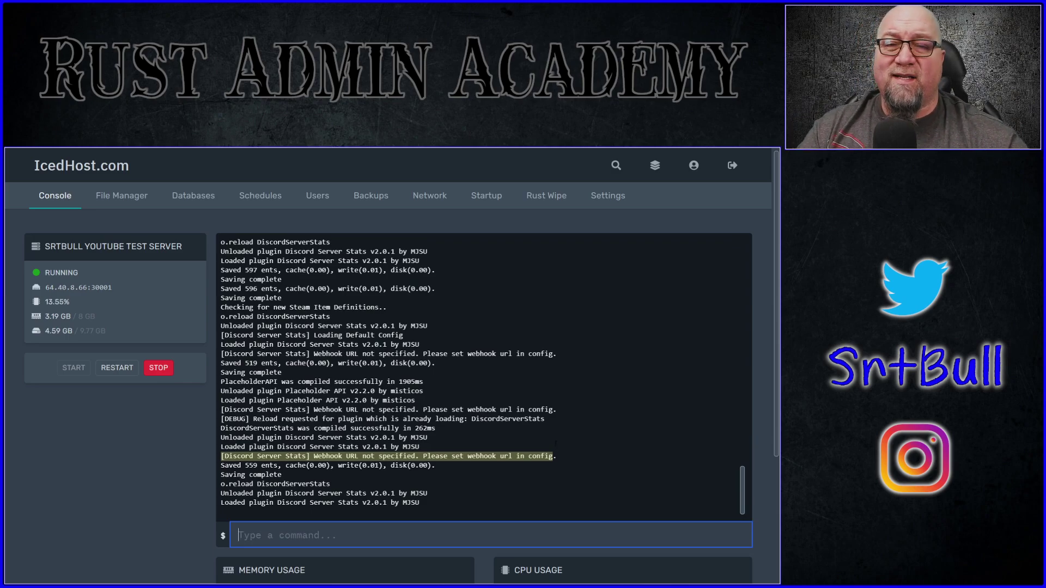
{"action": "key", "text": "alt+Tab"}
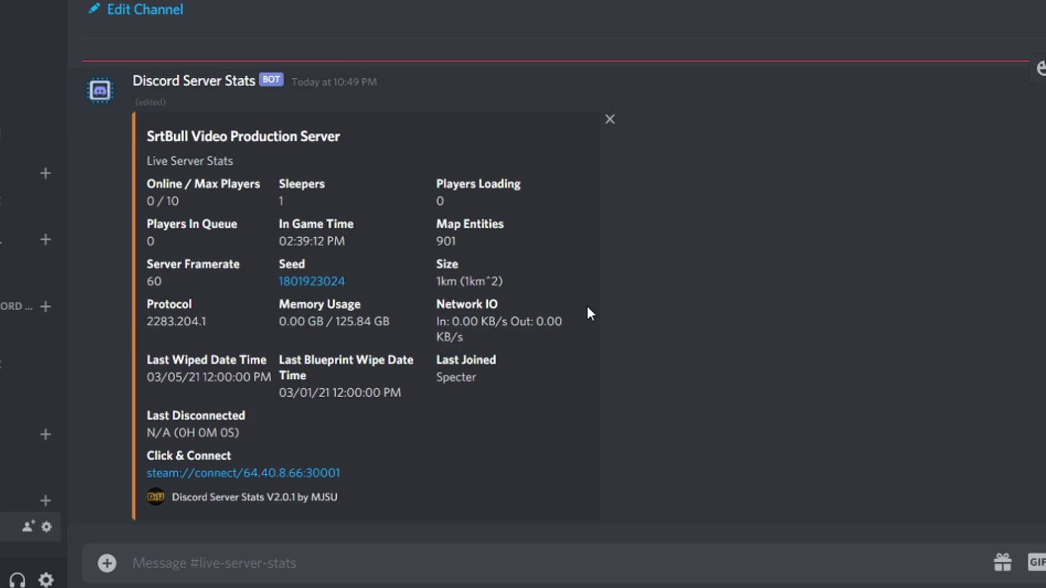
{"action": "left_click_drag", "start_coordinate": [390, 326], "coordinate": [272, 307]}
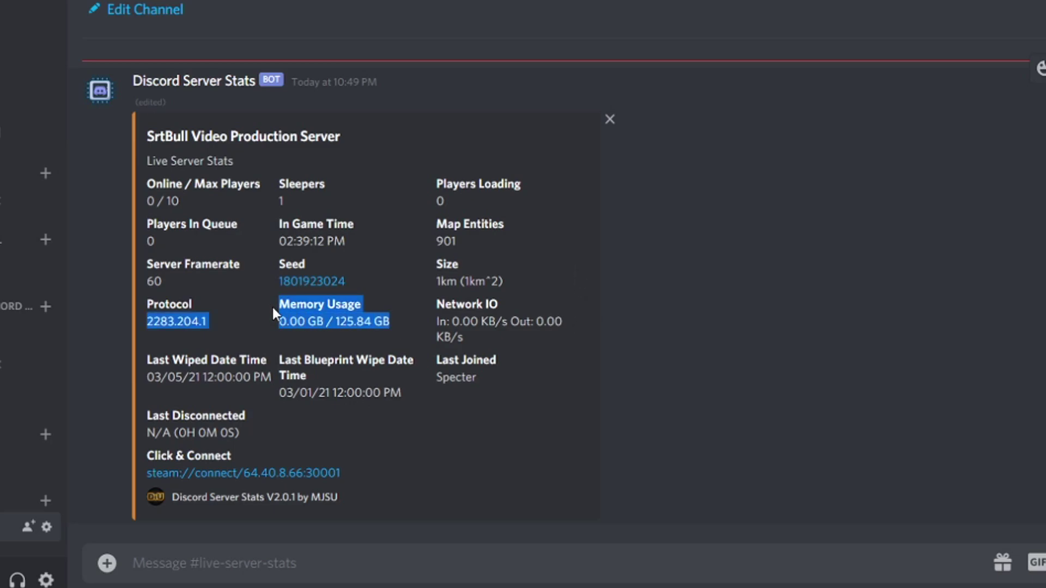
{"action": "left_click_drag", "start_coordinate": [469, 343], "coordinate": [430, 300]}
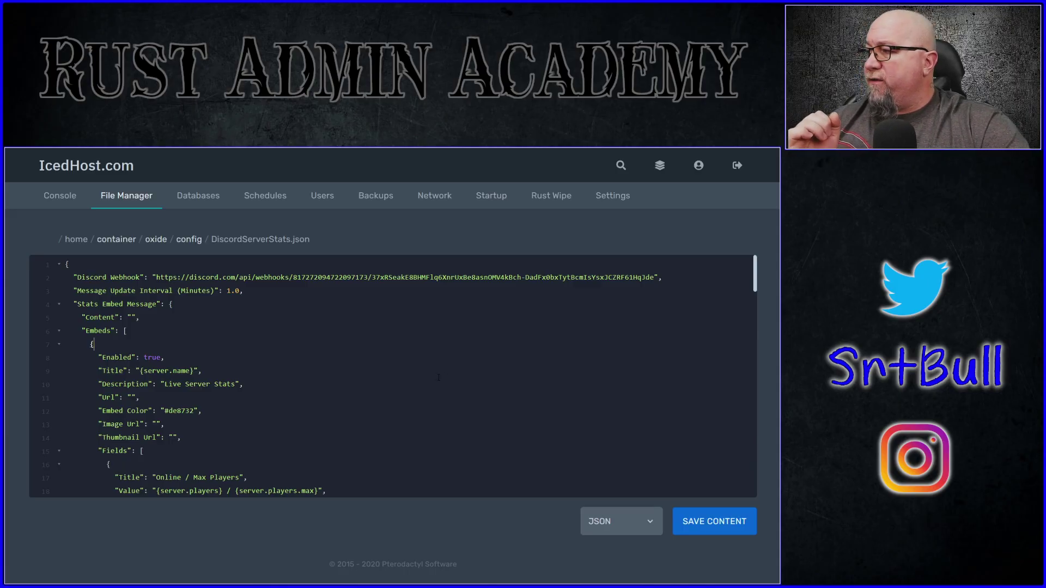
Step: Scroll to the Memory Usage field and set its Enabled value to false
{"action": "scroll", "coordinate": [439, 377], "scroll_direction": "down", "scroll_amount": 6}
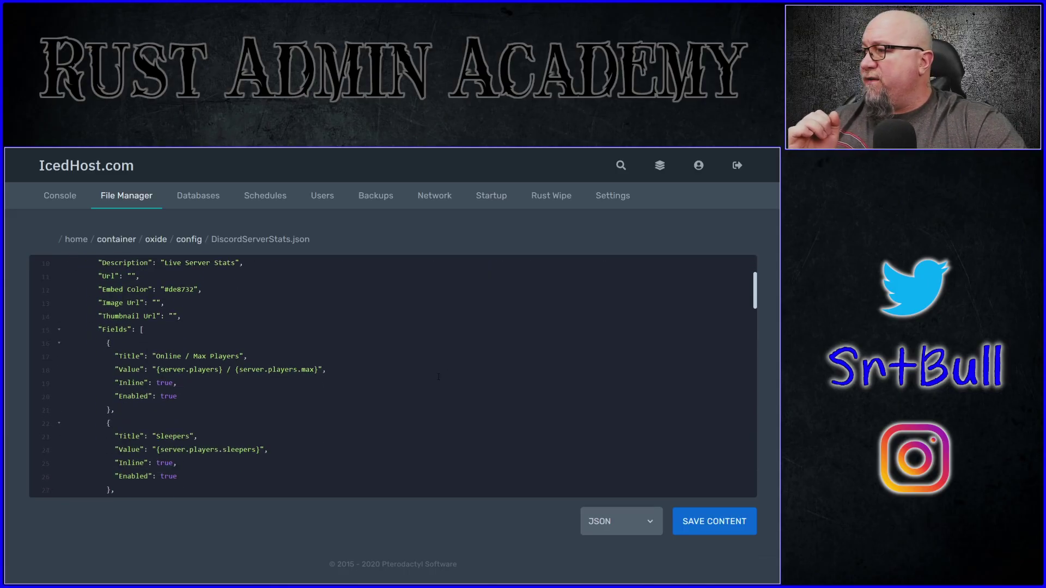
{"action": "scroll", "coordinate": [439, 377], "scroll_direction": "down", "scroll_amount": 6}
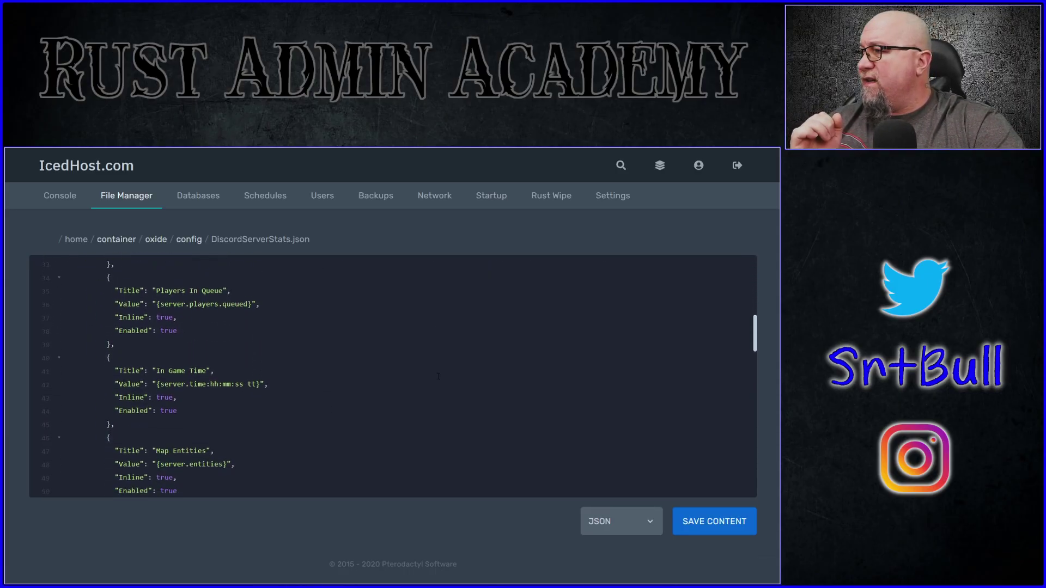
{"action": "scroll", "coordinate": [438, 377], "scroll_direction": "down", "scroll_amount": 12}
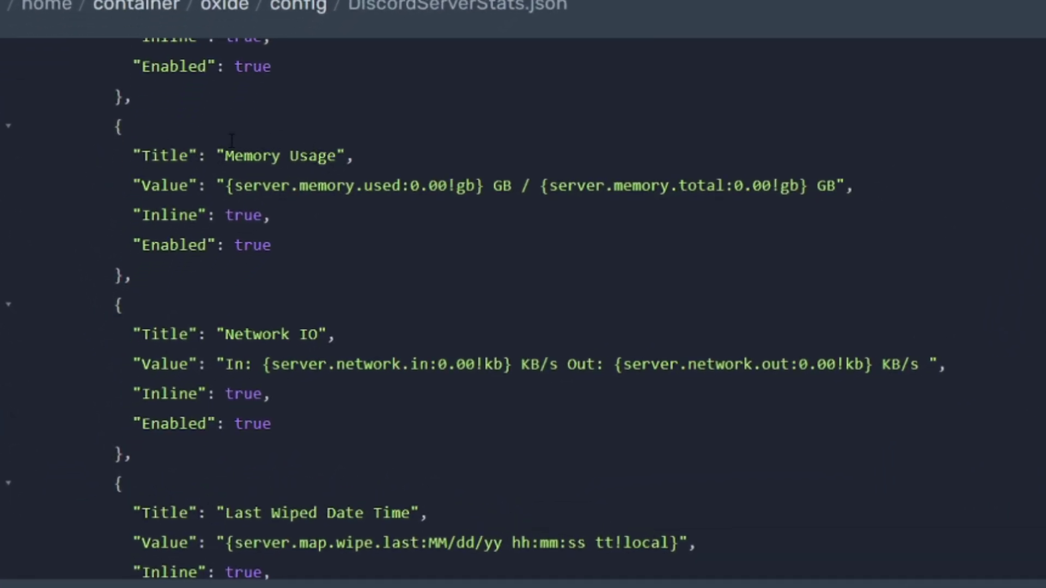
{"action": "left_click_drag", "start_coordinate": [165, 276], "coordinate": [243, 277]}
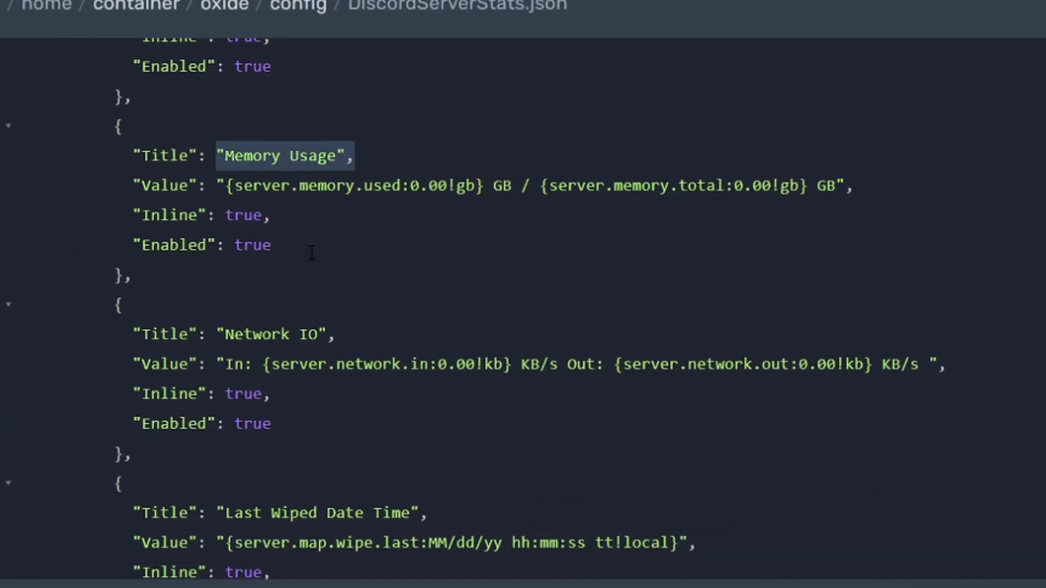
{"action": "left_click_drag", "start_coordinate": [225, 334], "coordinate": [374, 353]}
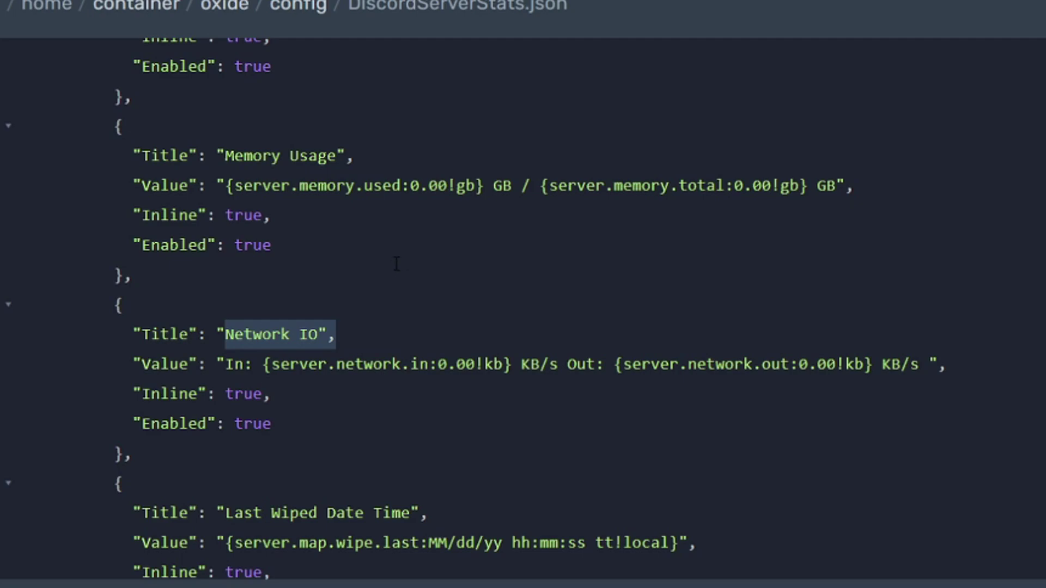
{"action": "double_click", "coordinate": [251, 245]}
{"action": "type", "text": "false"}
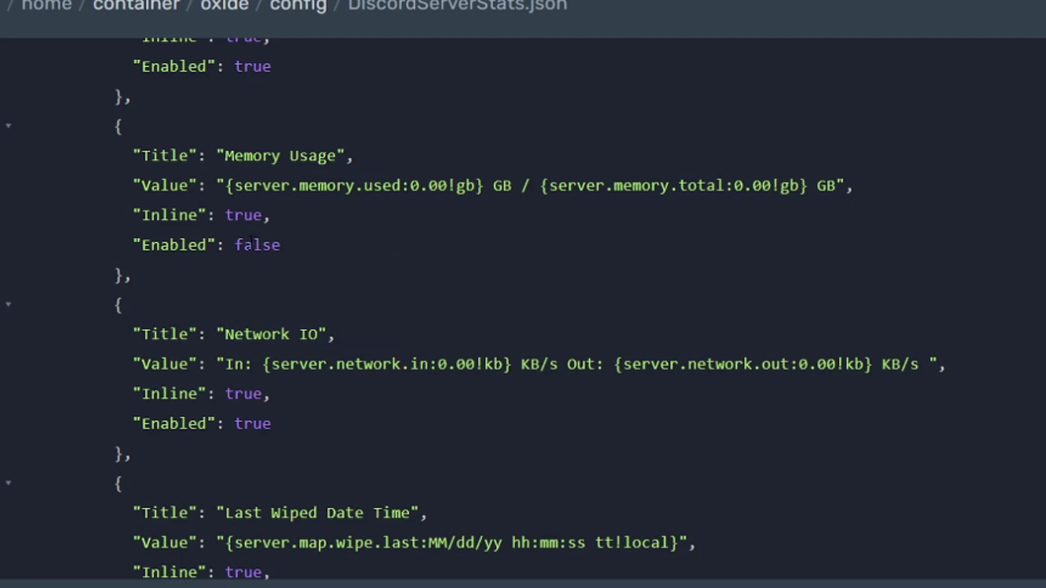
{"action": "double_click", "coordinate": [251, 244]}
Step: Set Network IO's Enabled value to false as well and save the config
{"action": "double_click", "coordinate": [254, 425]}
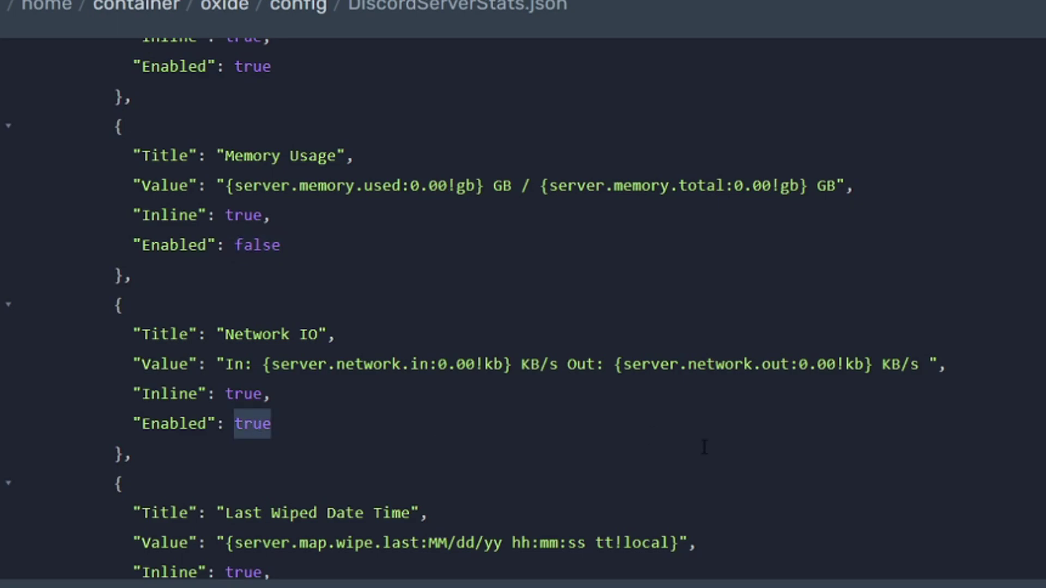
{"action": "key", "text": "ctrl+v"}
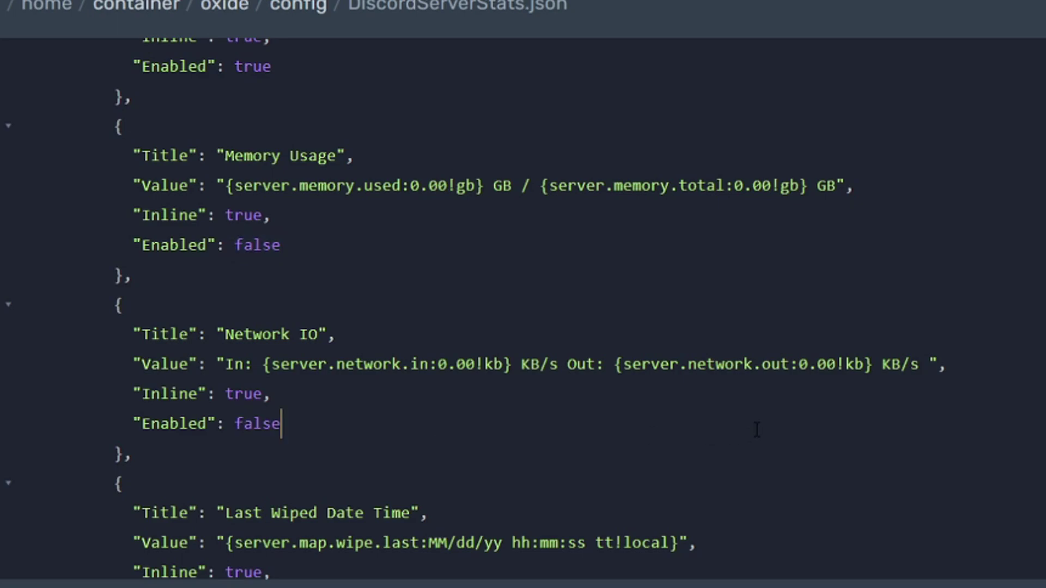
{"action": "left_click_drag", "start_coordinate": [142, 245], "coordinate": [321, 247]}
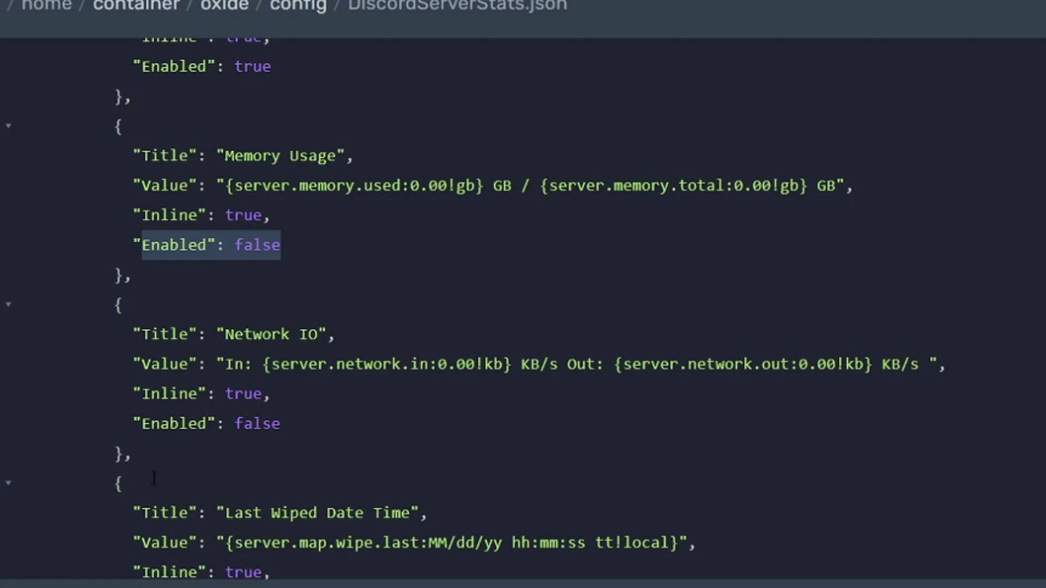
{"action": "left_click_drag", "start_coordinate": [141, 423], "coordinate": [281, 425]}
{"action": "left_click", "coordinate": [718, 524]}
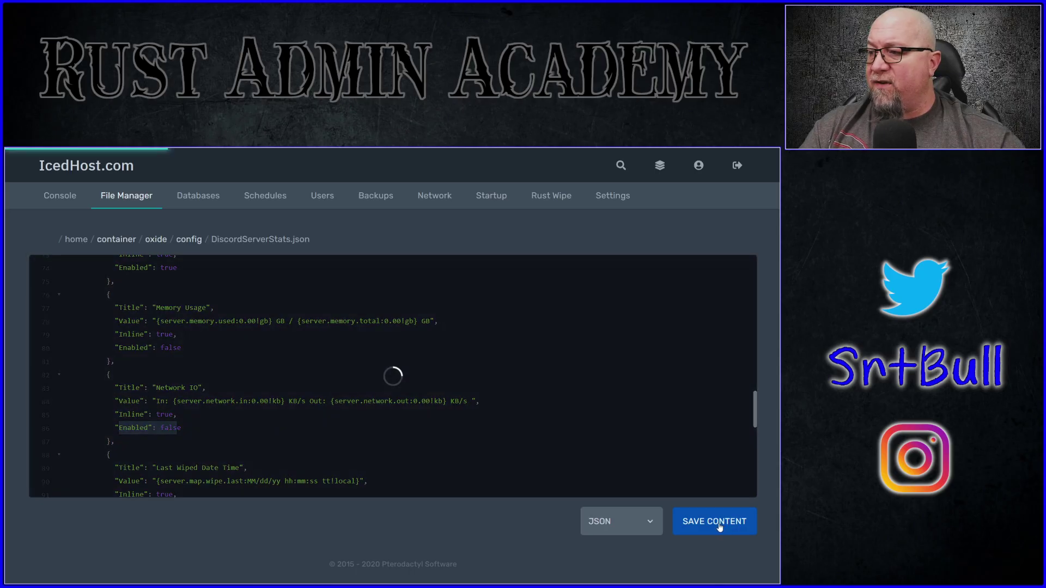